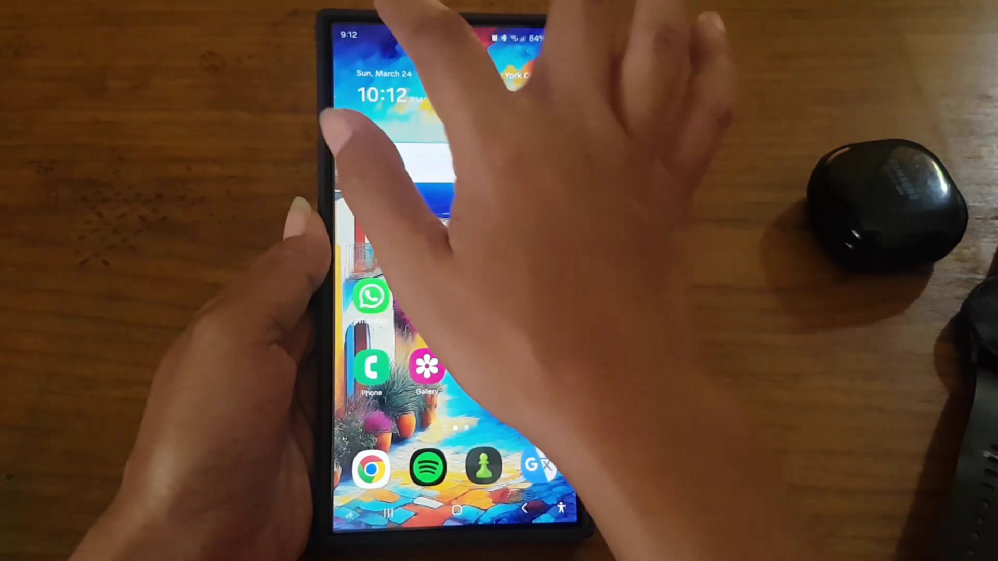
Open Settings from the notification shade and go to the Connections page
left_click_drag(452, 47, 453, 351)
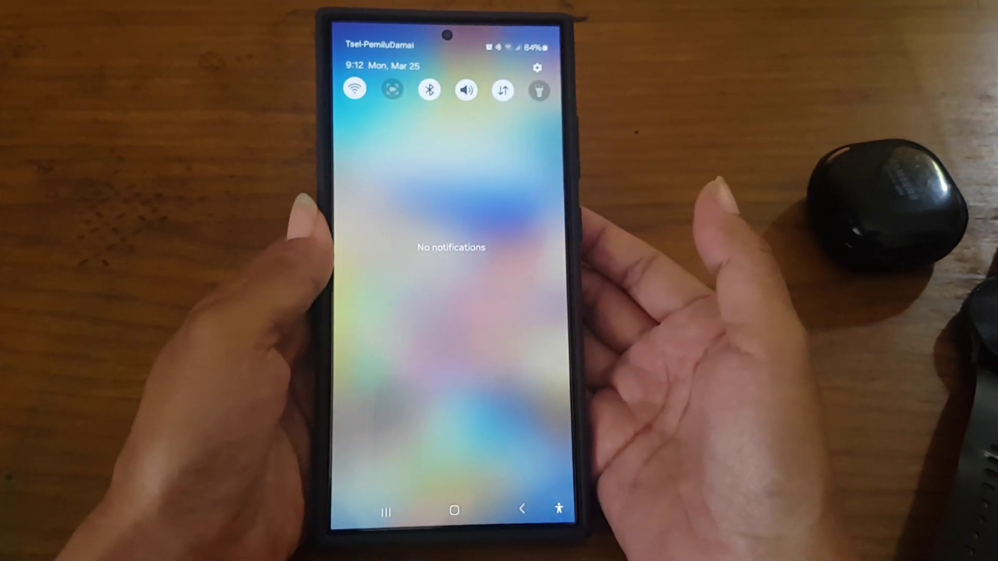
left_click(549, 48)
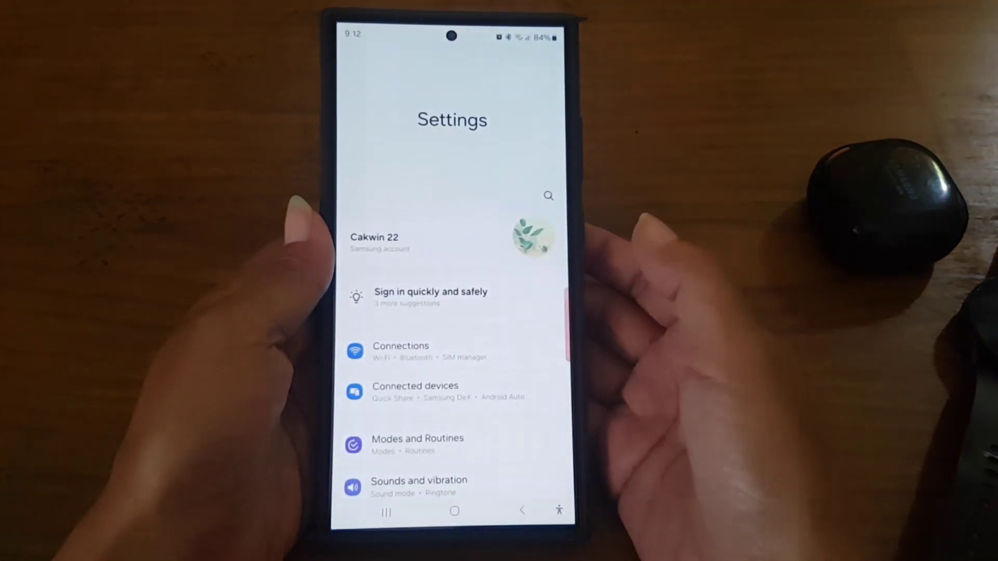
left_click(437, 351)
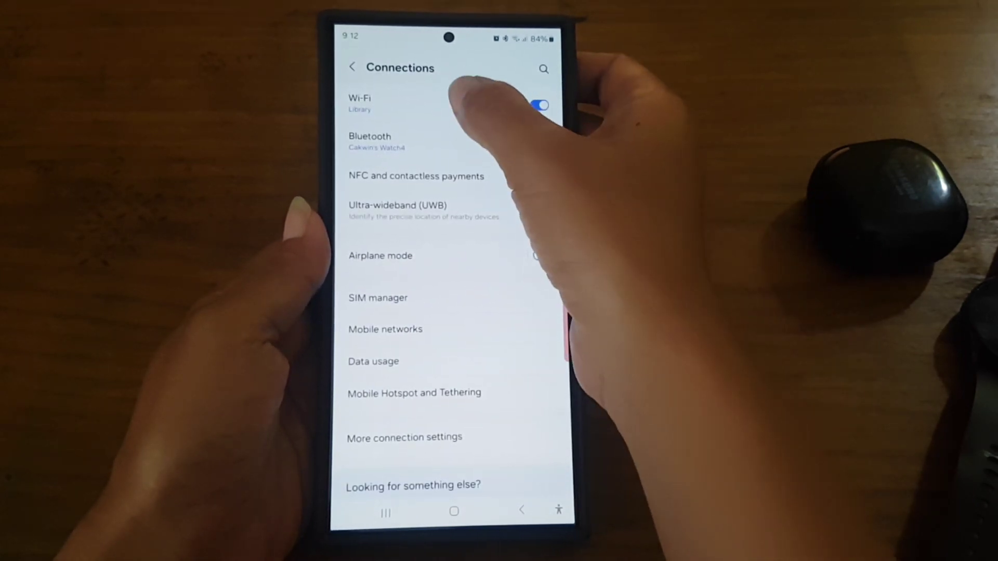
Open Wi-Fi settings, showing Library connected, and bring up the overflow options menu
left_click(406, 102)
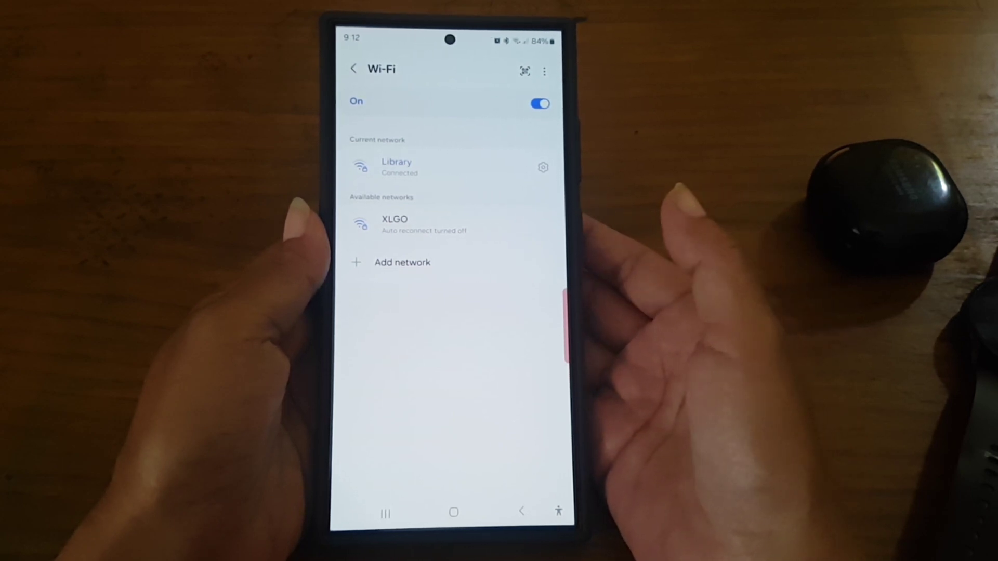
left_click(544, 71)
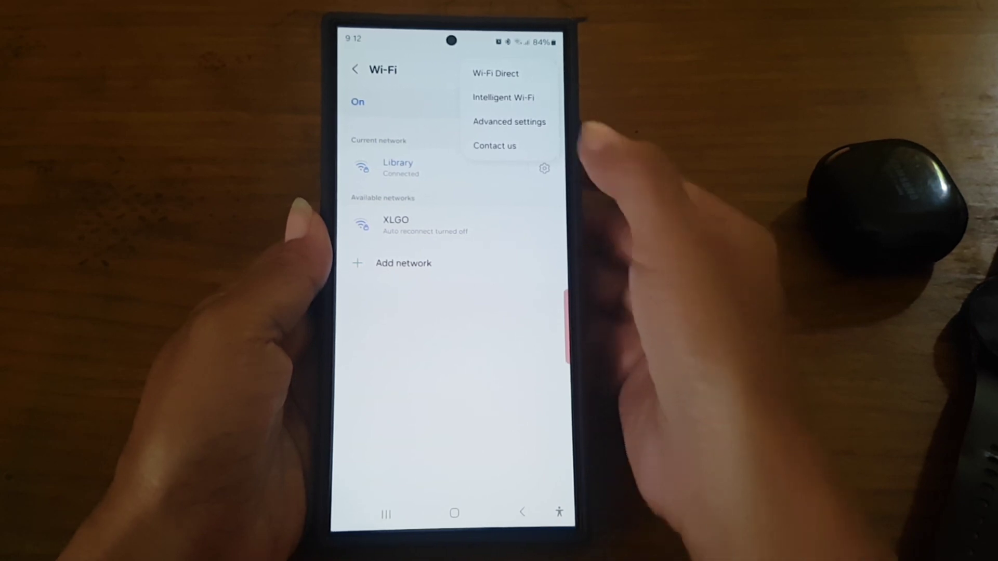
Open the Wi-Fi Advanced settings page with the Samsung Cloud sync option
left_click(509, 121)
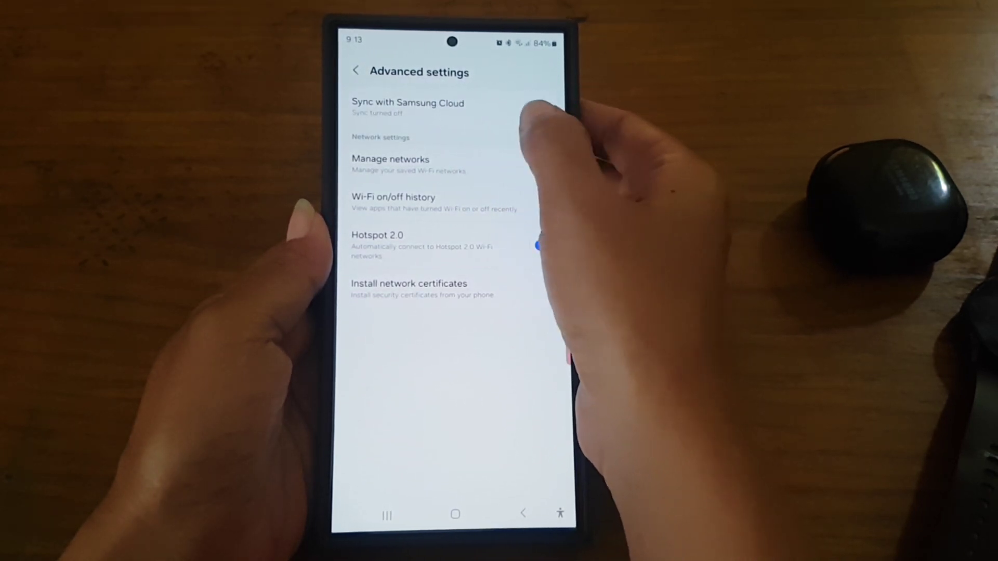
left_click(543, 109)
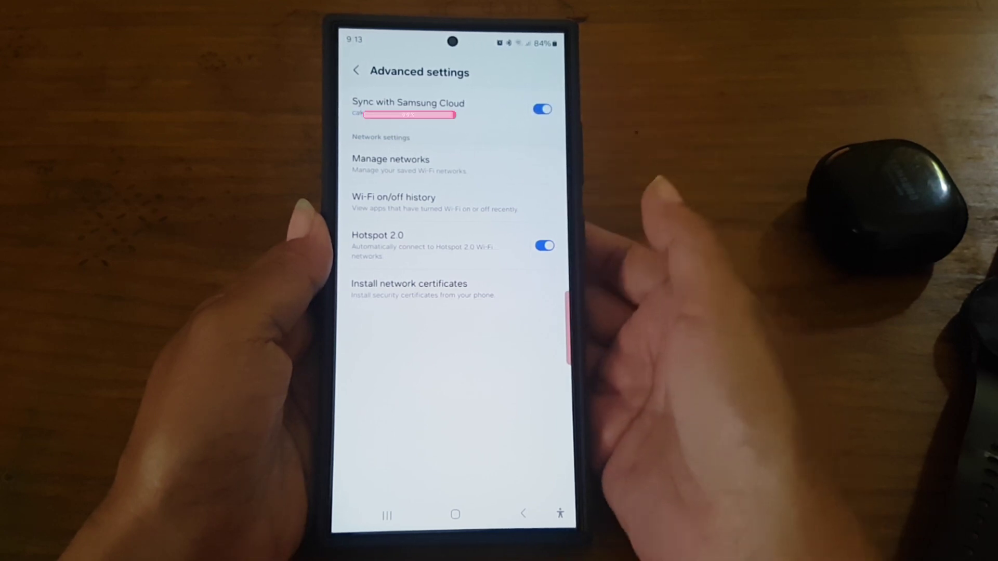